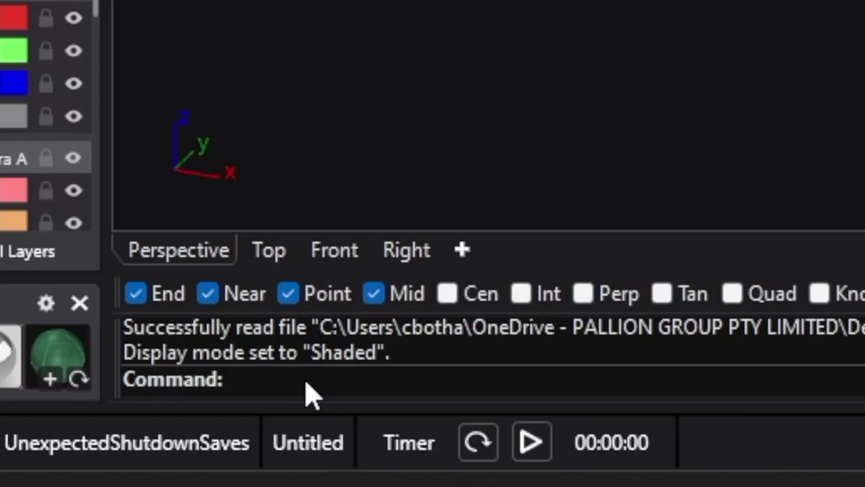
Launch the PalloysConnect command from the Command prompt autocomplete to bring up its login window.
type("PalloysConnect")
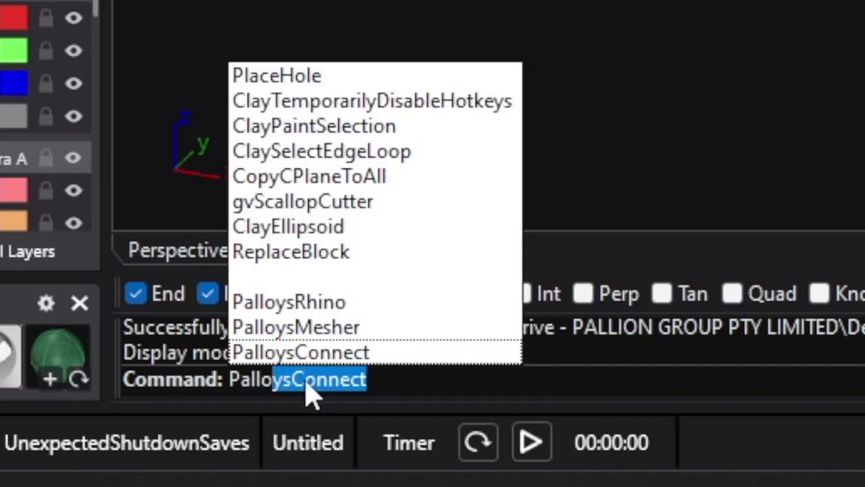
left_click(338, 352)
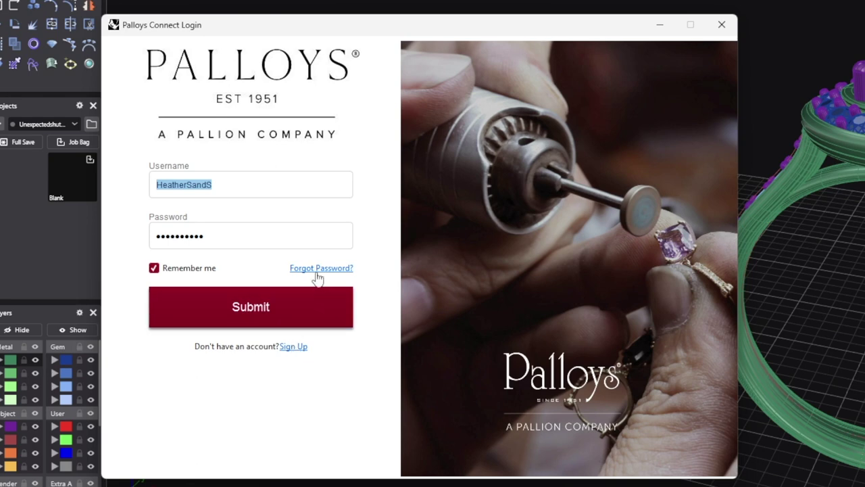
Submit the Palloys Connect login to reach the order form with two 9ct White Palladium parts.
left_click(251, 308)
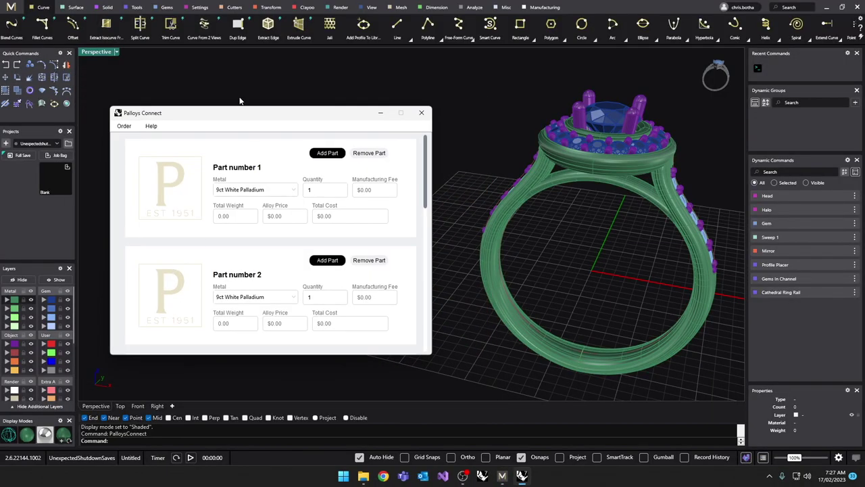
Move the parts window higher, then window-select the ring head with its prongs and gems.
left_click_drag(226, 115, 228, 86)
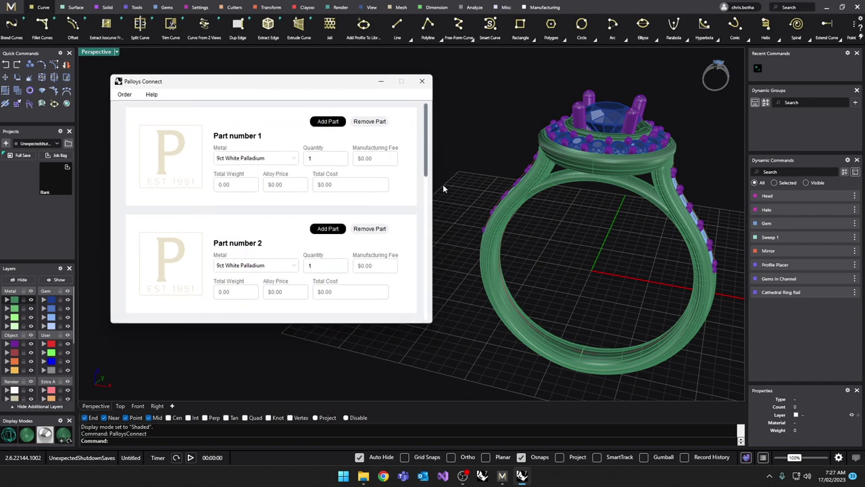
right_click_drag(504, 286, 586, 239)
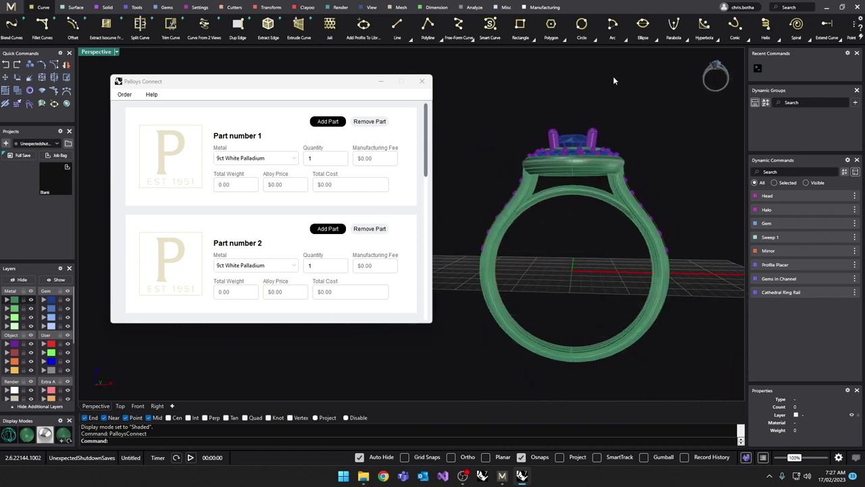
left_click_drag(490, 84, 654, 181)
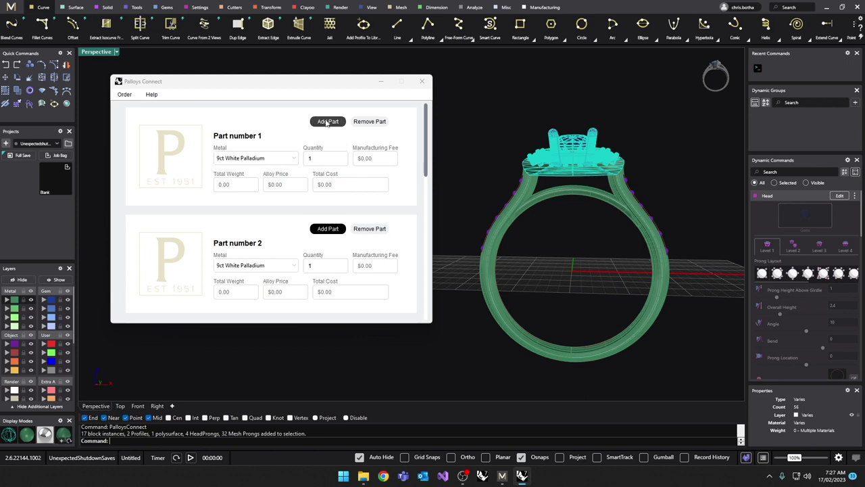
Add the selected head to Part number 1 and accept the Mesher options, pricing it at $109.87.
left_click(328, 122)
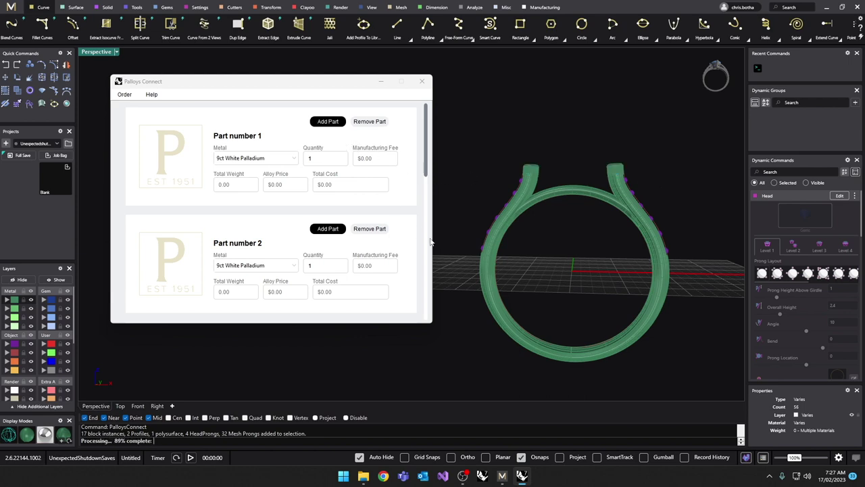
right_click_drag(471, 228, 656, 222)
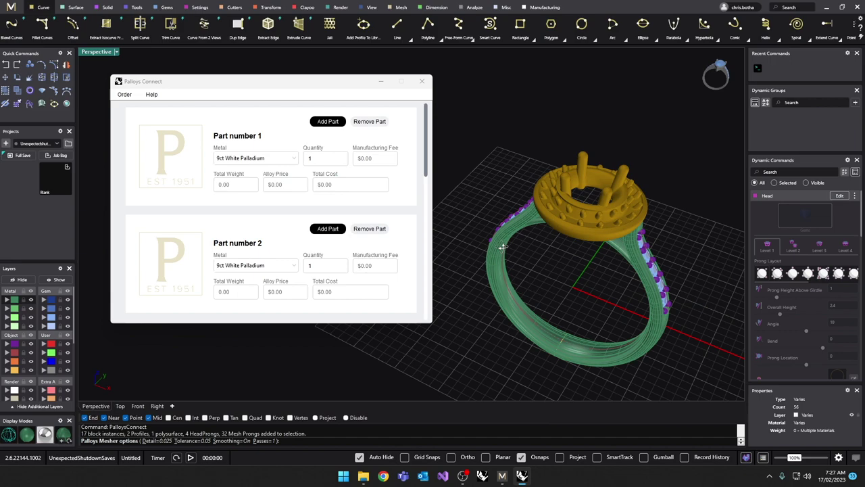
scroll(548, 207, "up", 3)
scroll(467, 203, "up", 2)
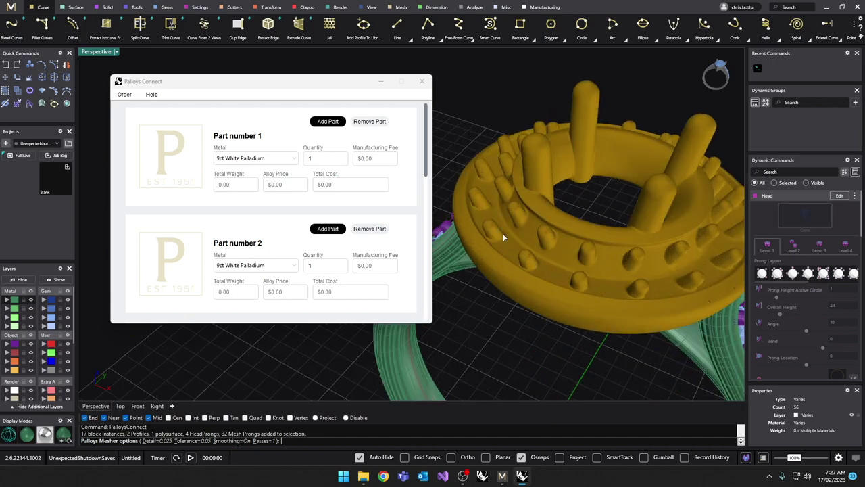
right_click_drag(521, 258, 558, 274)
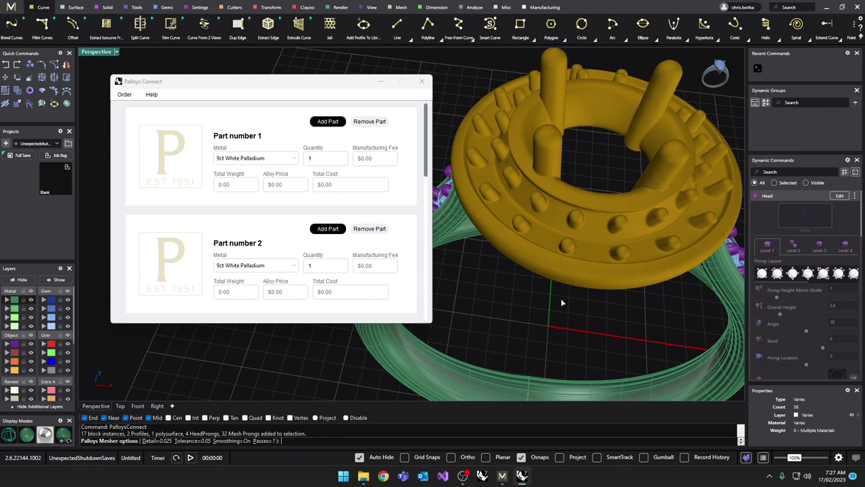
right_click_drag(565, 277, 540, 265)
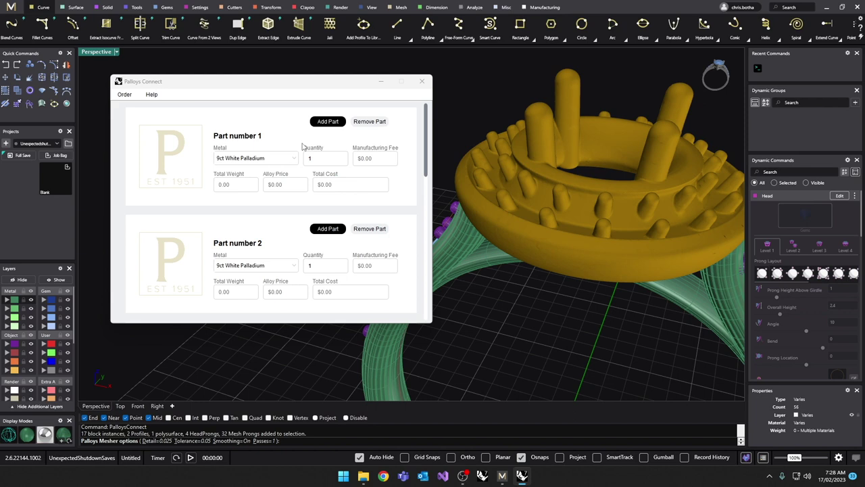
key("Return")
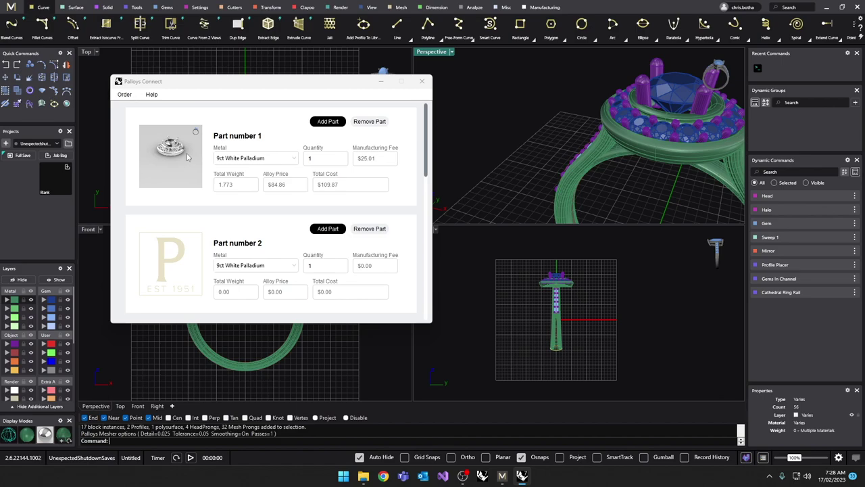
Change Part number 1's metal to 10ct Yellow Gold, bringing its total to $99.11.
left_click(293, 158)
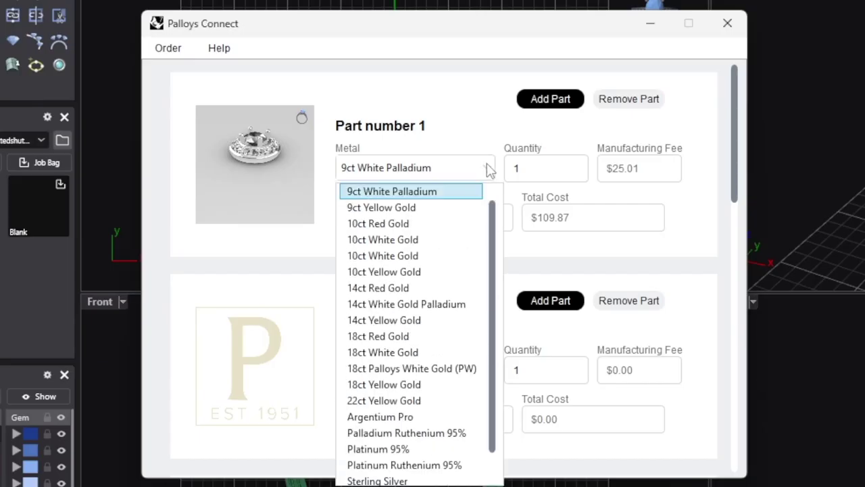
left_click(413, 273)
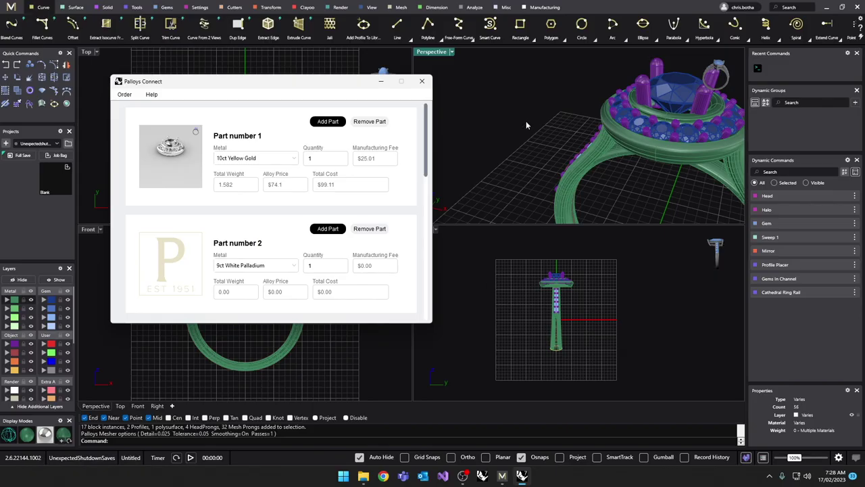
Maximize Perspective, select the shank and rails, and mesh them into Part number 2 at $171.92.
scroll(525, 124, "down", 3)
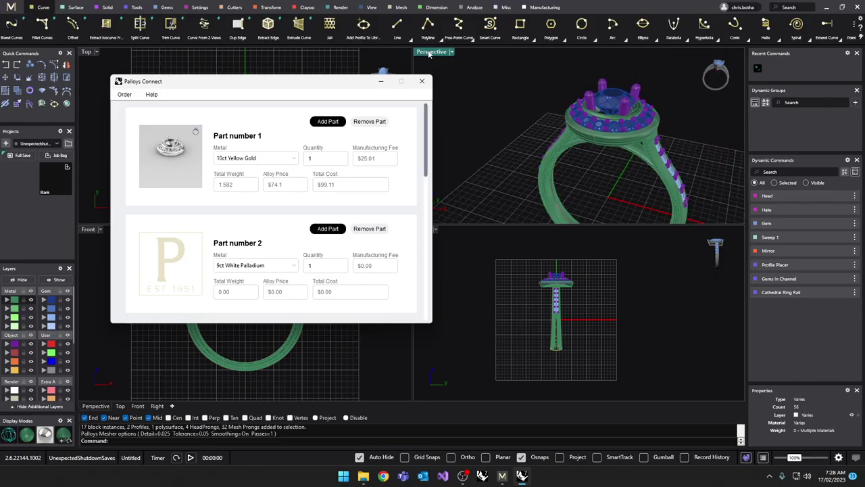
double_click(431, 52)
right_click_drag(568, 318, 544, 250)
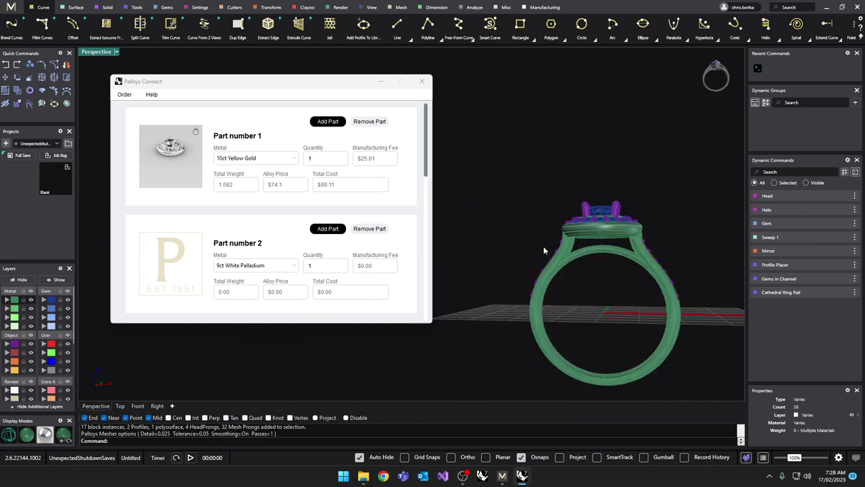
left_click_drag(696, 378, 526, 247)
left_click(327, 229)
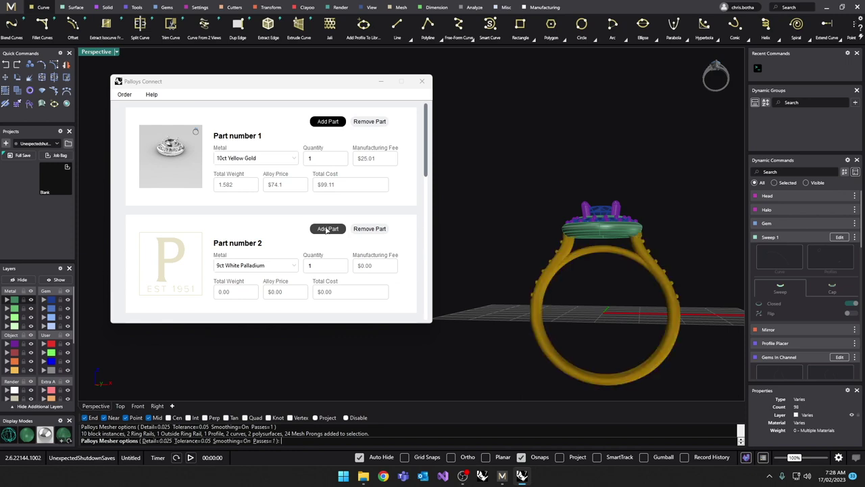
mouse_move(595, 281)
right_mouse_down()
mouse_move(598, 304)
mouse_move(543, 192)
mouse_move(591, 291)
mouse_move(527, 243)
mouse_move(558, 195)
mouse_move(606, 282)
right_mouse_up()
scroll(587, 272, "up", 3)
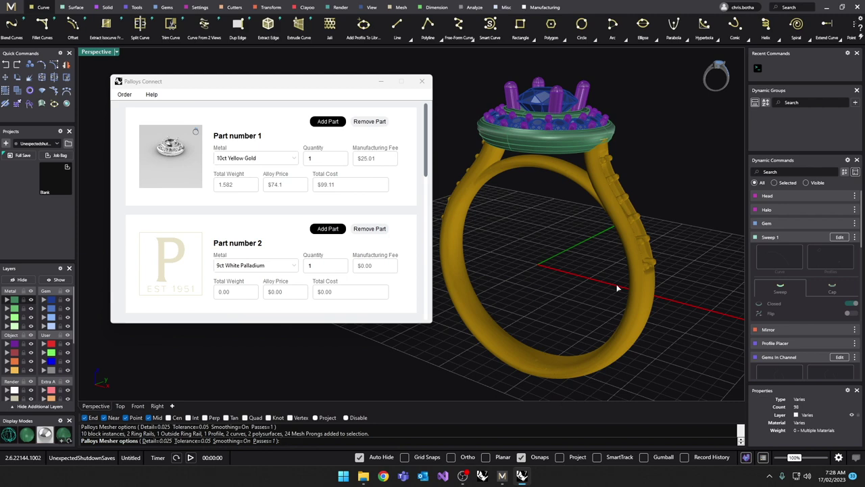
key("Return")
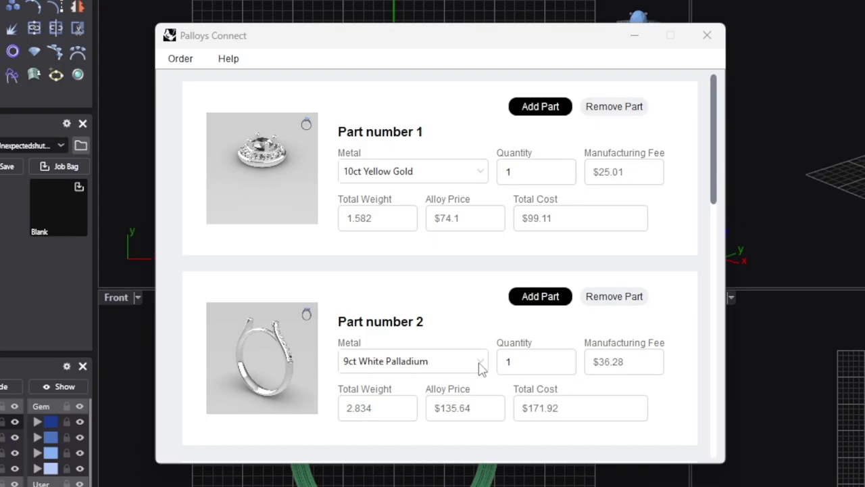
Change Part number 2's metal to 10ct White Gold, bringing its total to $167.57.
left_click(294, 268)
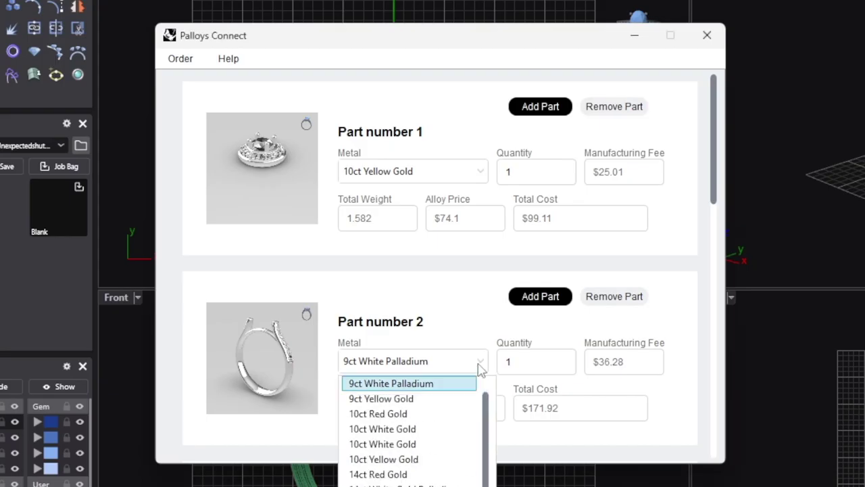
left_click(382, 429)
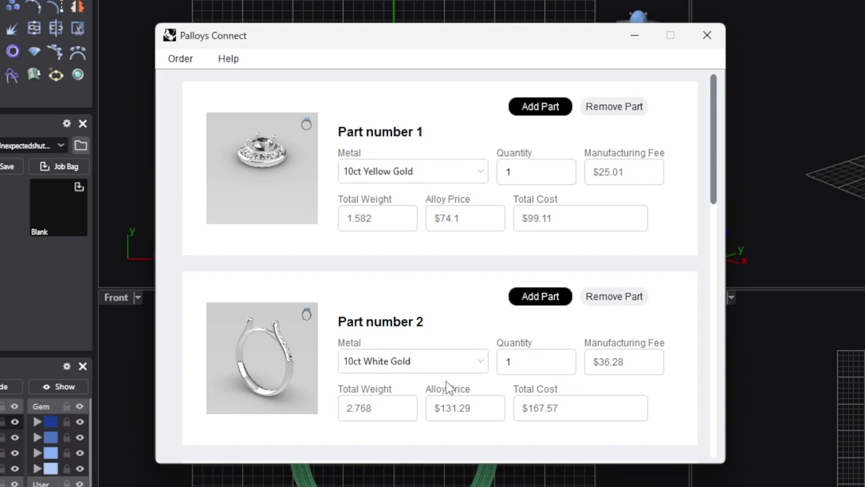
left_click_drag(711, 150, 699, 106)
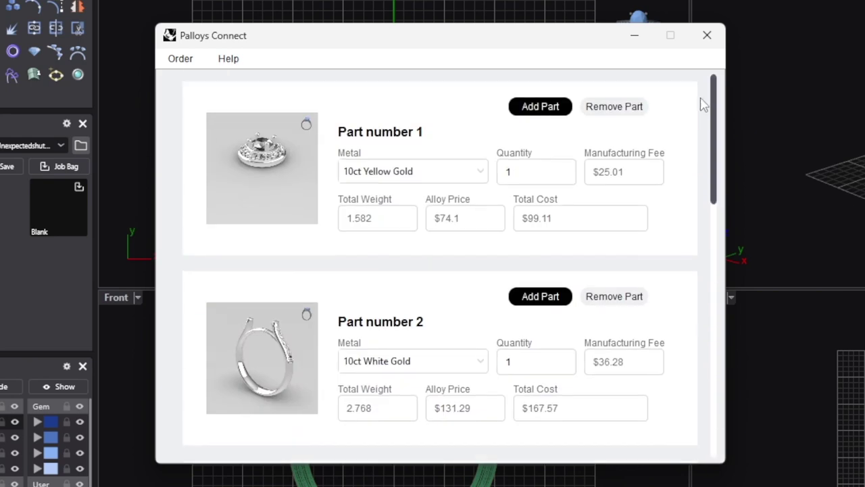
Open the Order Summary and enter the customer's name as Your Reference.
left_click(191, 64)
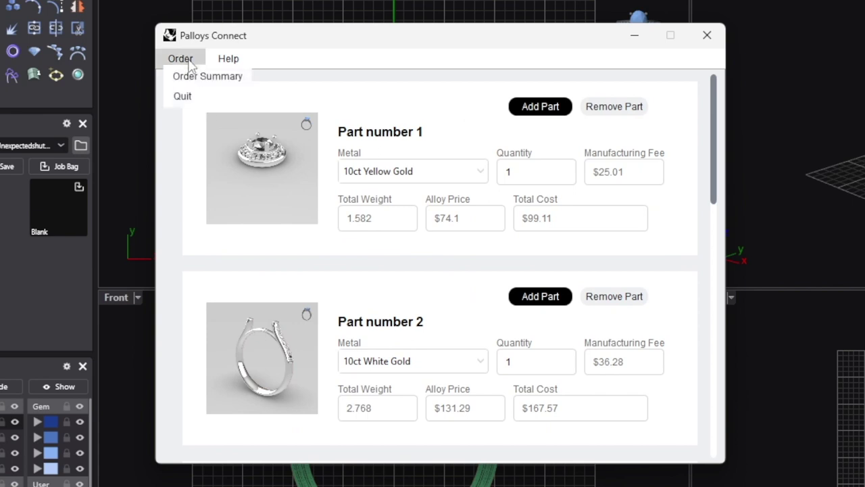
left_click(193, 76)
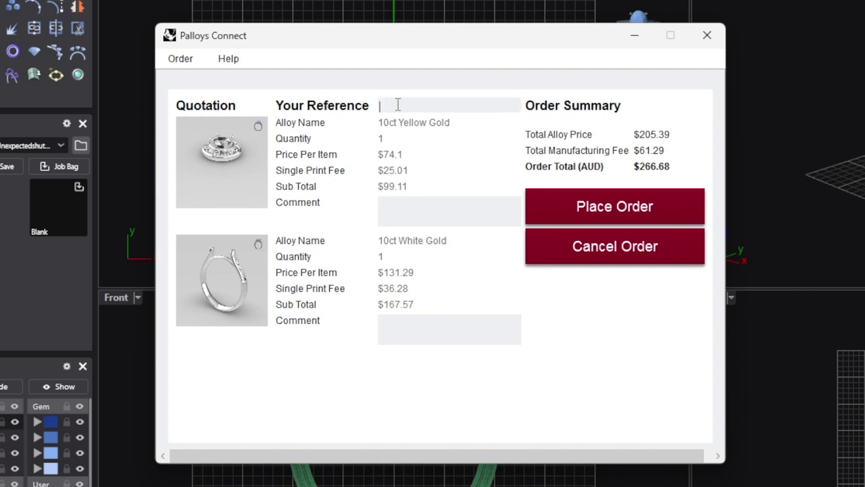
type("mrs Jones")
left_click(385, 106)
Add comments 'Millgrain' for the ring head and 'No Sandblast' for the shank.
left_click(425, 214)
type("Millgrain")
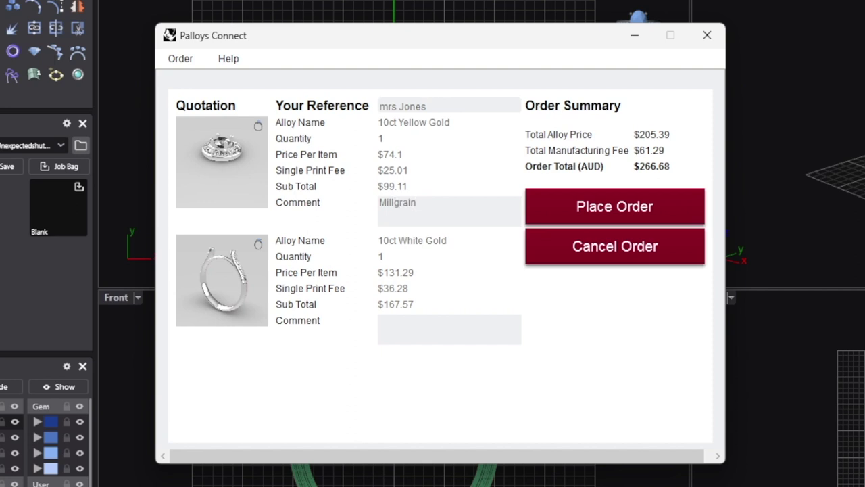
left_click(426, 326)
type("No Sandblast")
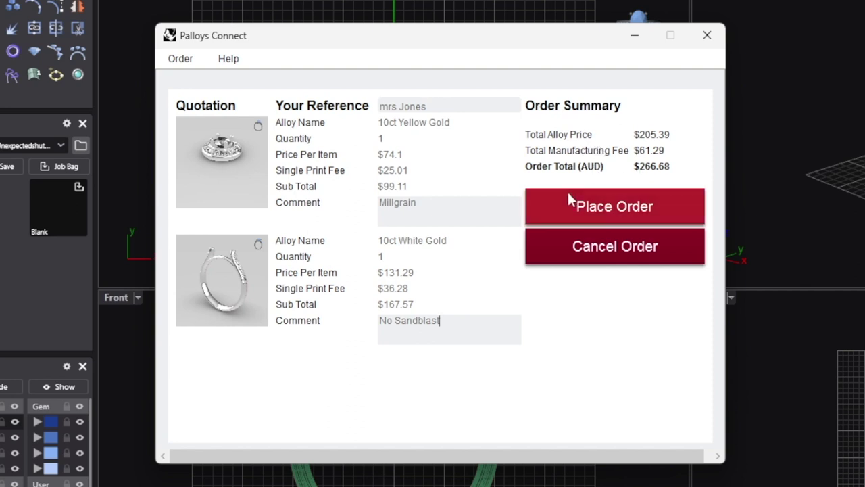
Place the order and confirm sending it to Palloys.
left_click(609, 206)
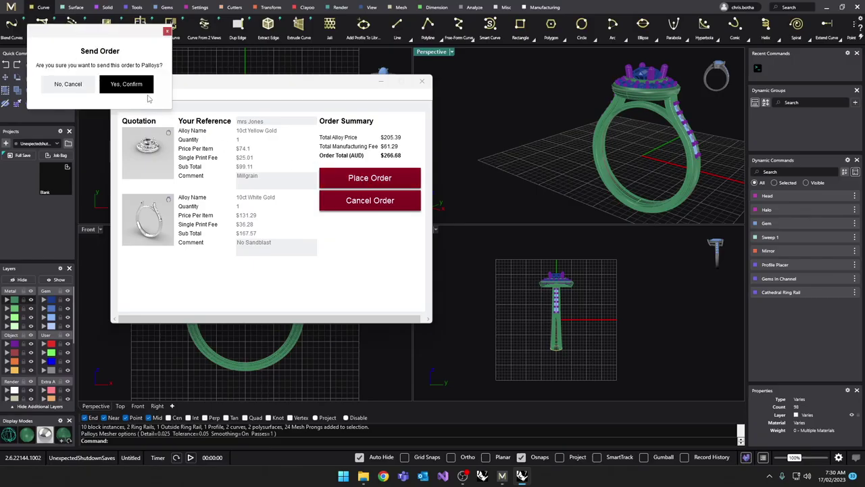
left_click(137, 85)
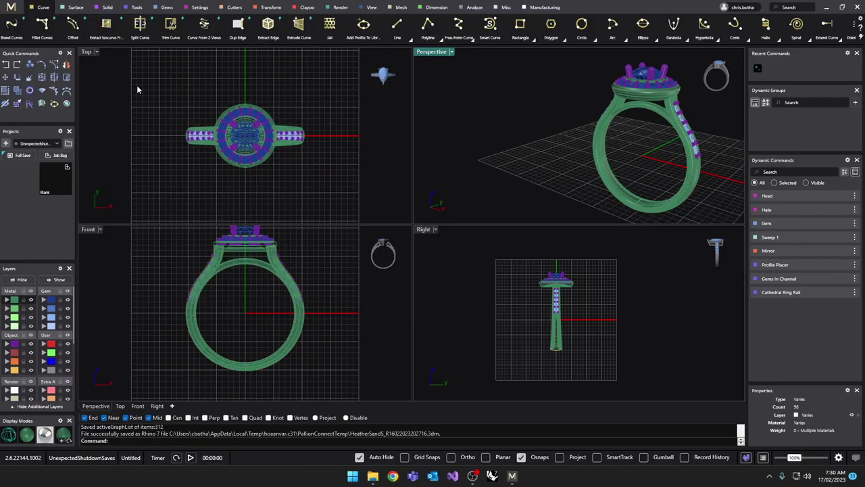